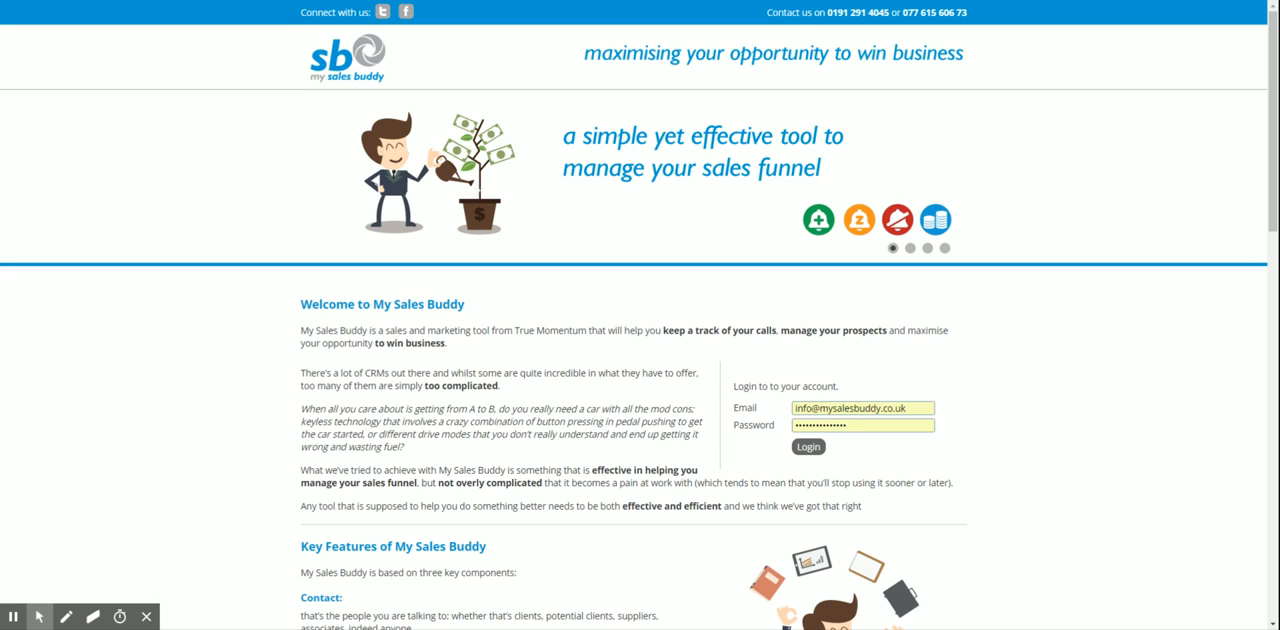
# Log in to the account and open the follow-up activity log for Say Cheese Photography
pyautogui.click(811, 450)
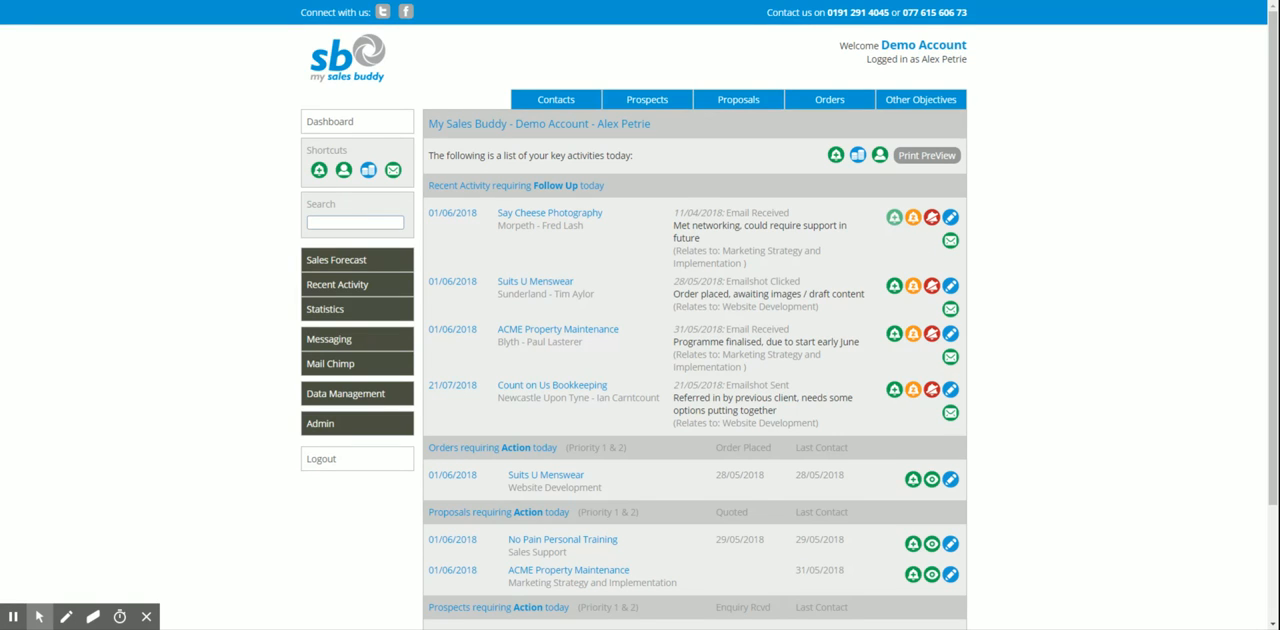
pyautogui.click(894, 217)
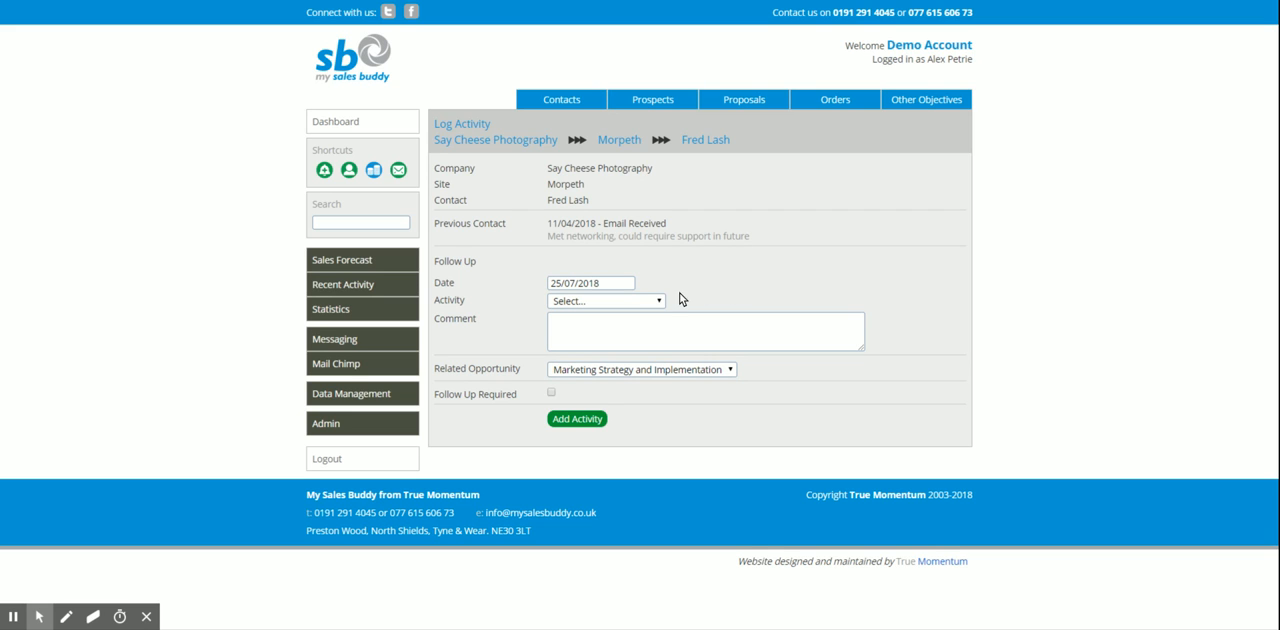
# Record the Say Cheese Photography activity as Call Received, dated 17/07/18, with the comment "Test note"
pyautogui.click(581, 282)
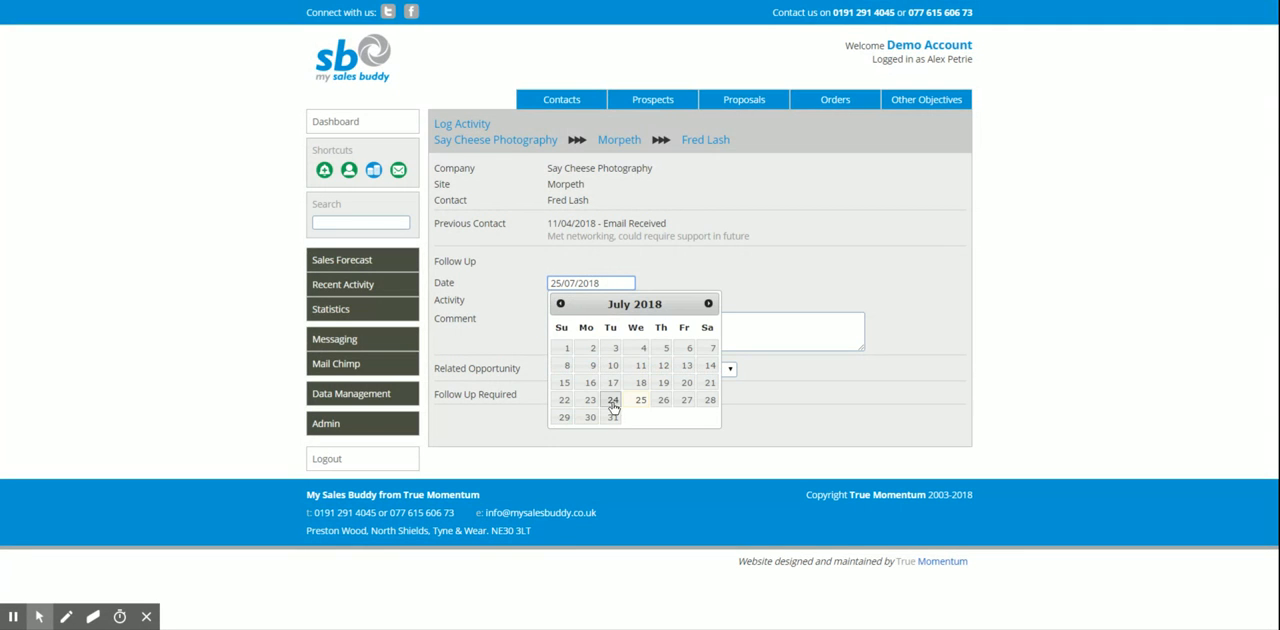
pyautogui.click(613, 383)
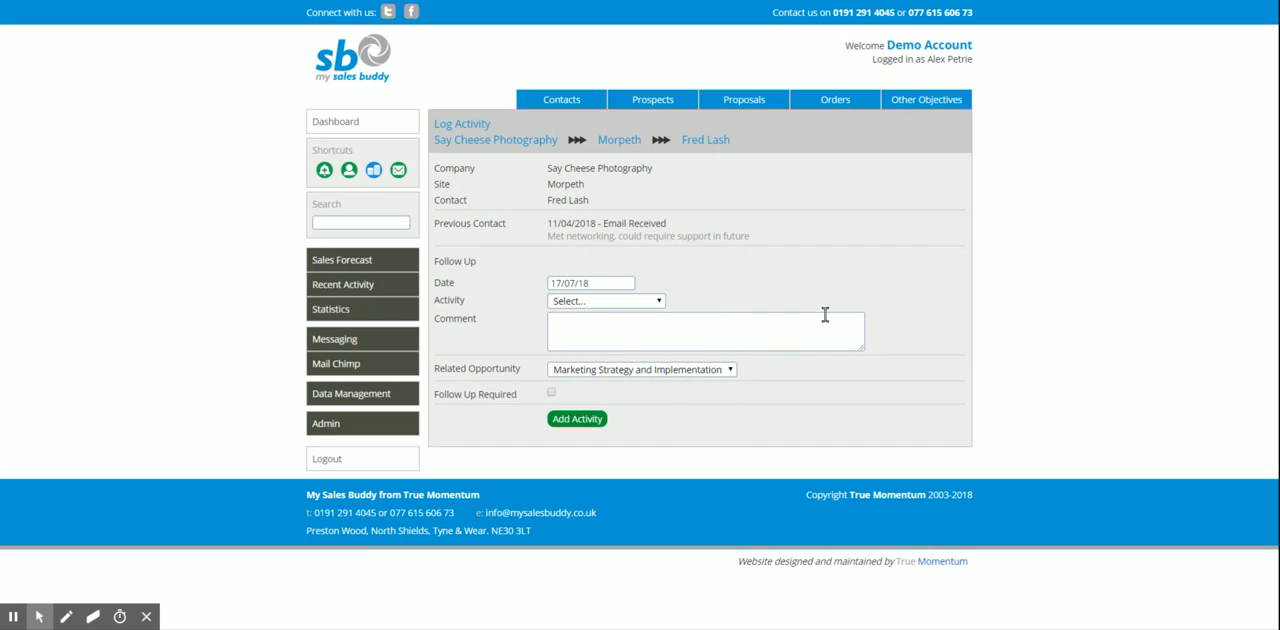
pyautogui.click(605, 315)
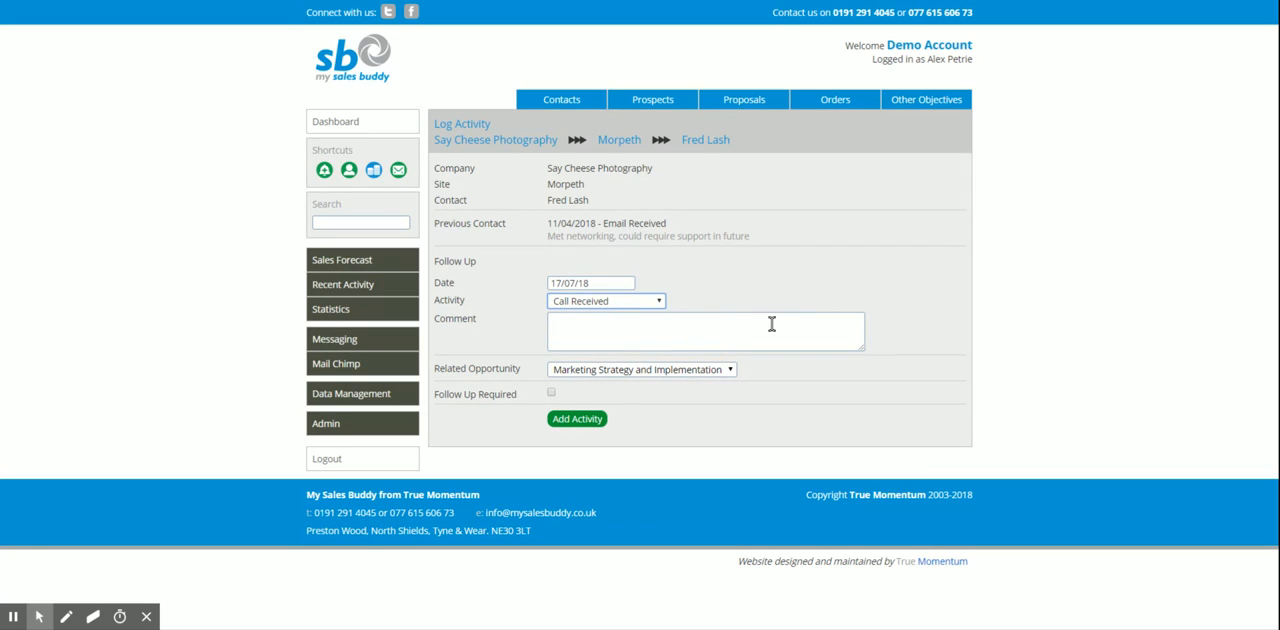
pyautogui.click(728, 331)
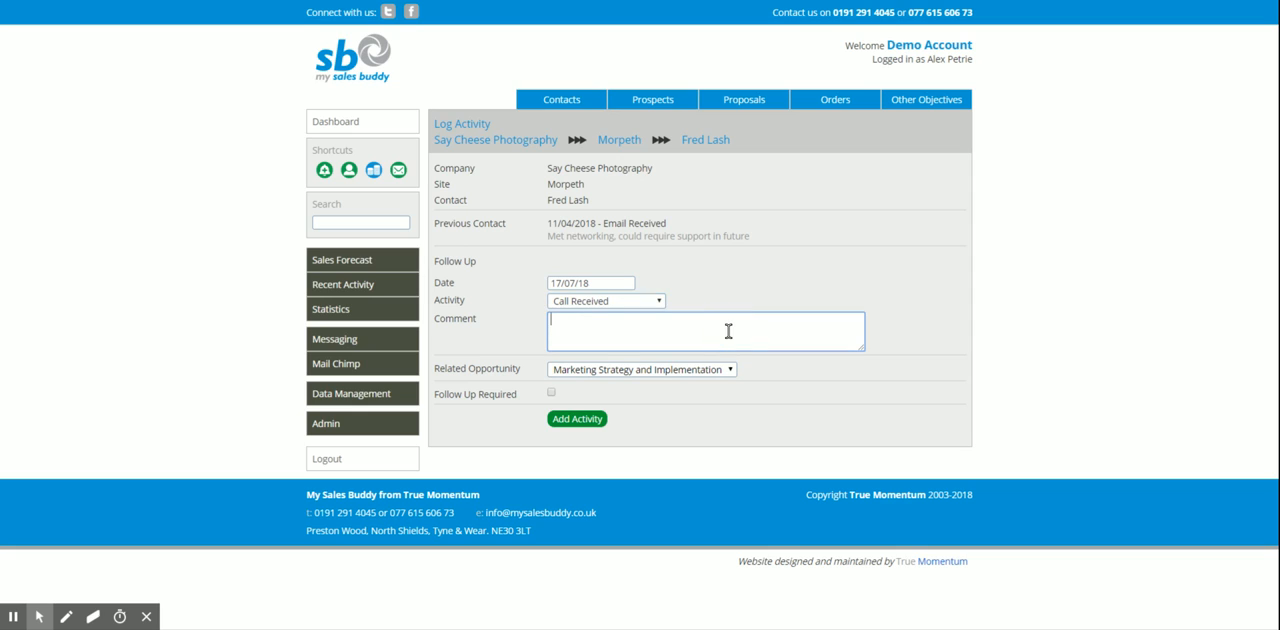
pyautogui.write('Test note')
pyautogui.press('Tab')
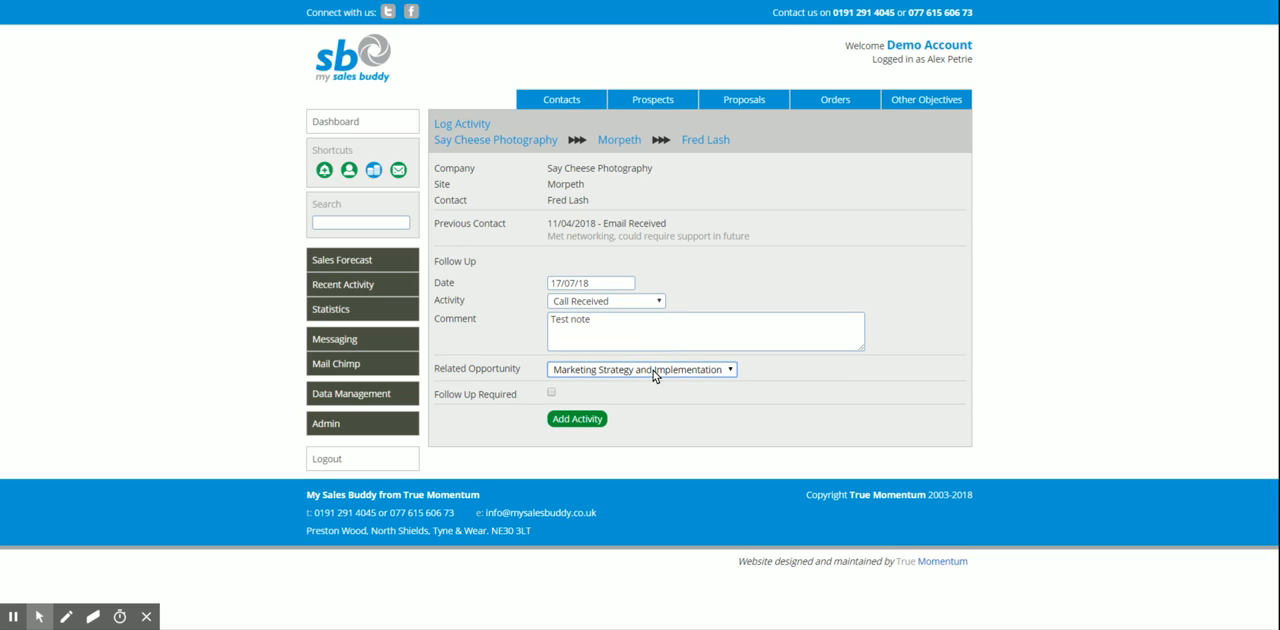
# Require a follow-up on 31/07/18 with the opportunity synchronised, and add the Say Cheese Photography activity
pyautogui.click(781, 383)
pyautogui.click(551, 393)
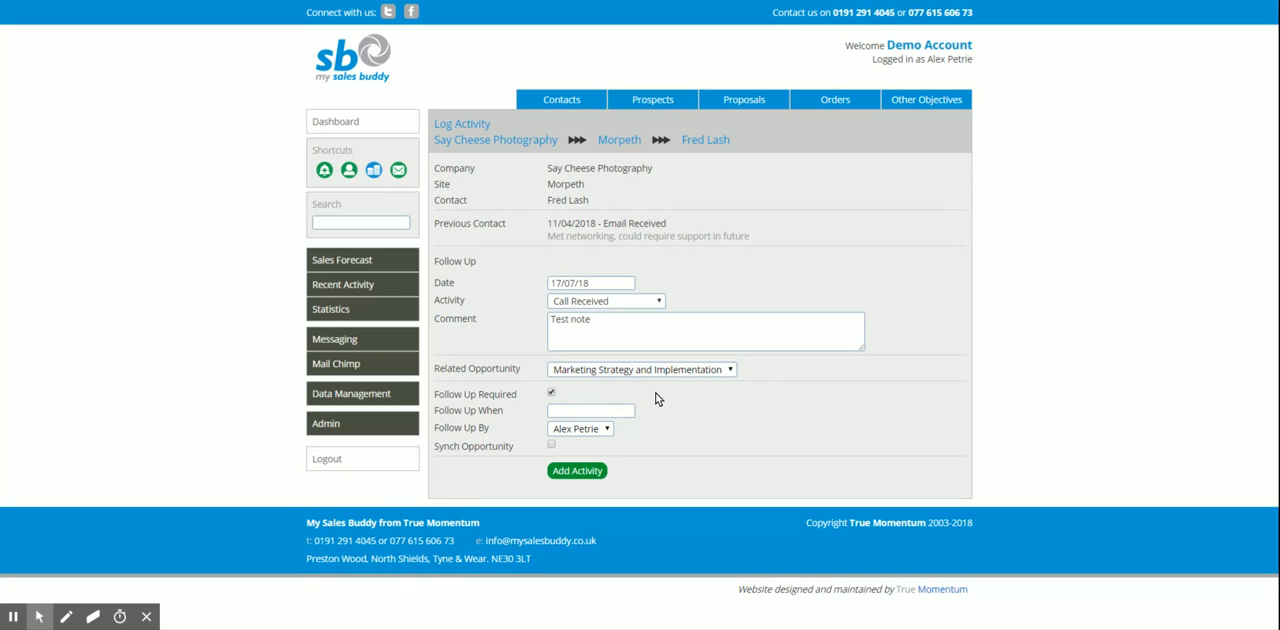
pyautogui.click(587, 409)
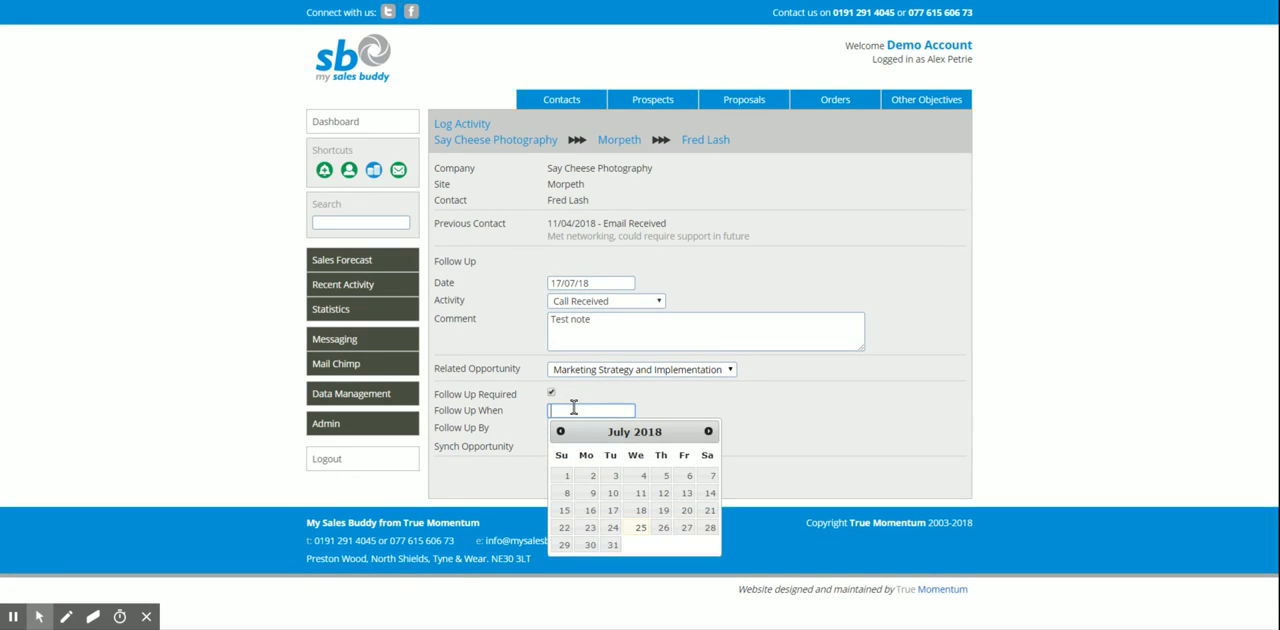
pyautogui.click(613, 546)
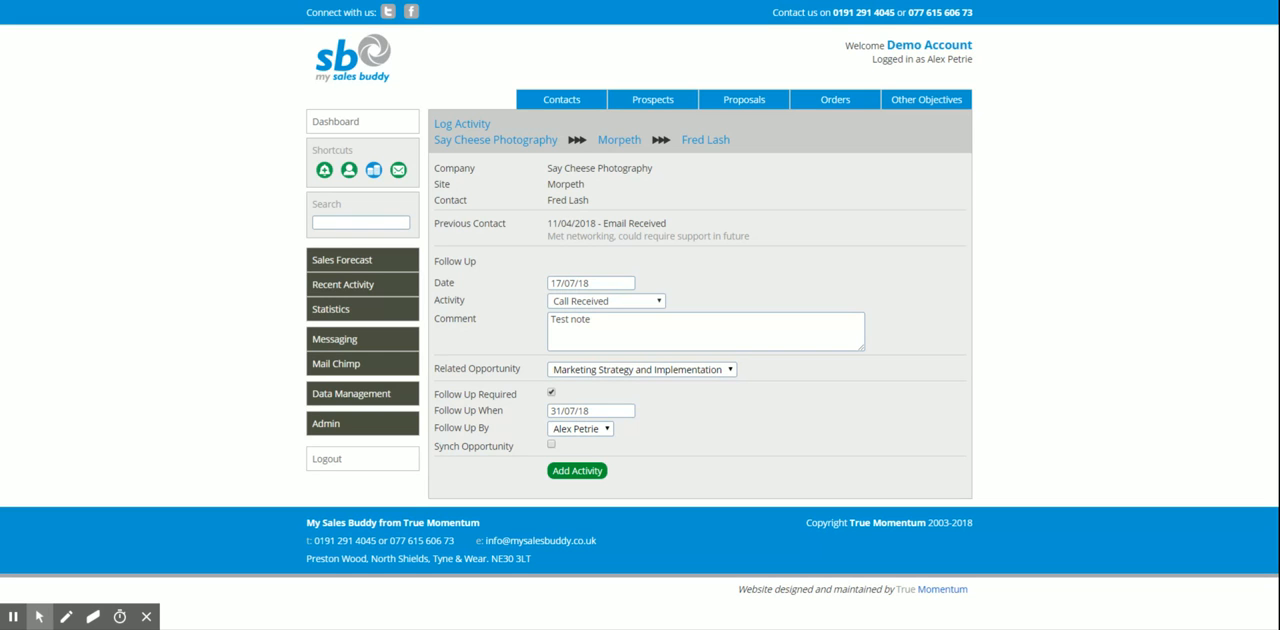
pyautogui.click(551, 444)
pyautogui.click(585, 471)
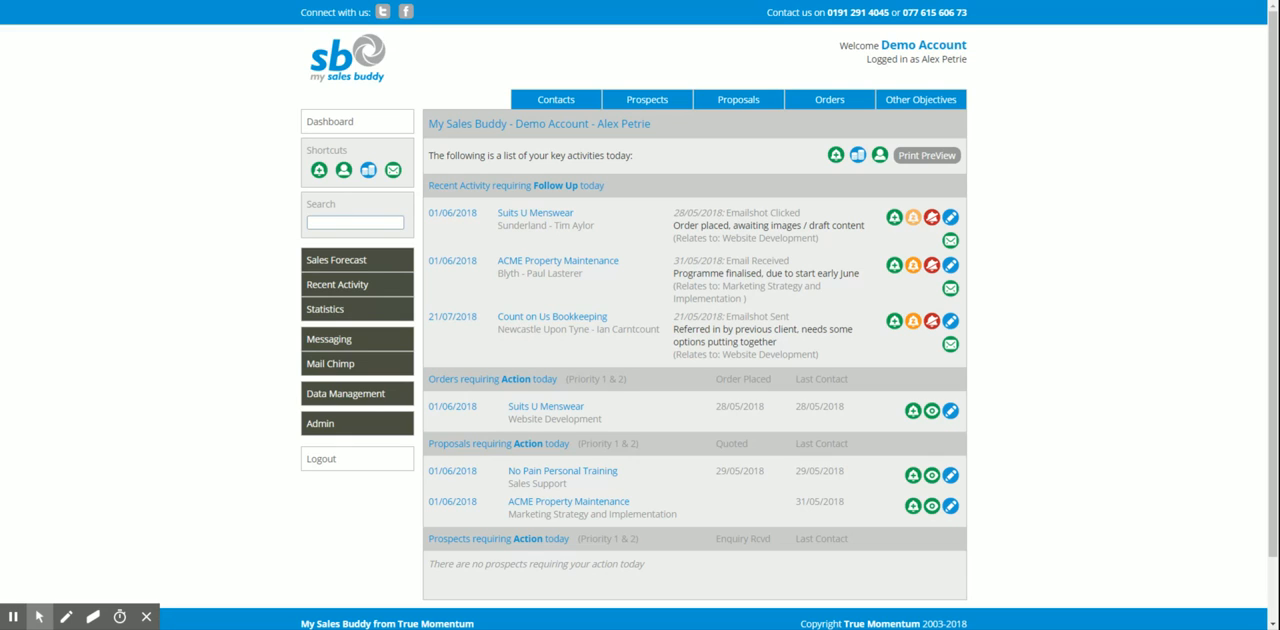
# Snooze the Suits U Menswear follow-up and dismiss the Count on Us Bookkeeping follow-up
pyautogui.click(912, 219)
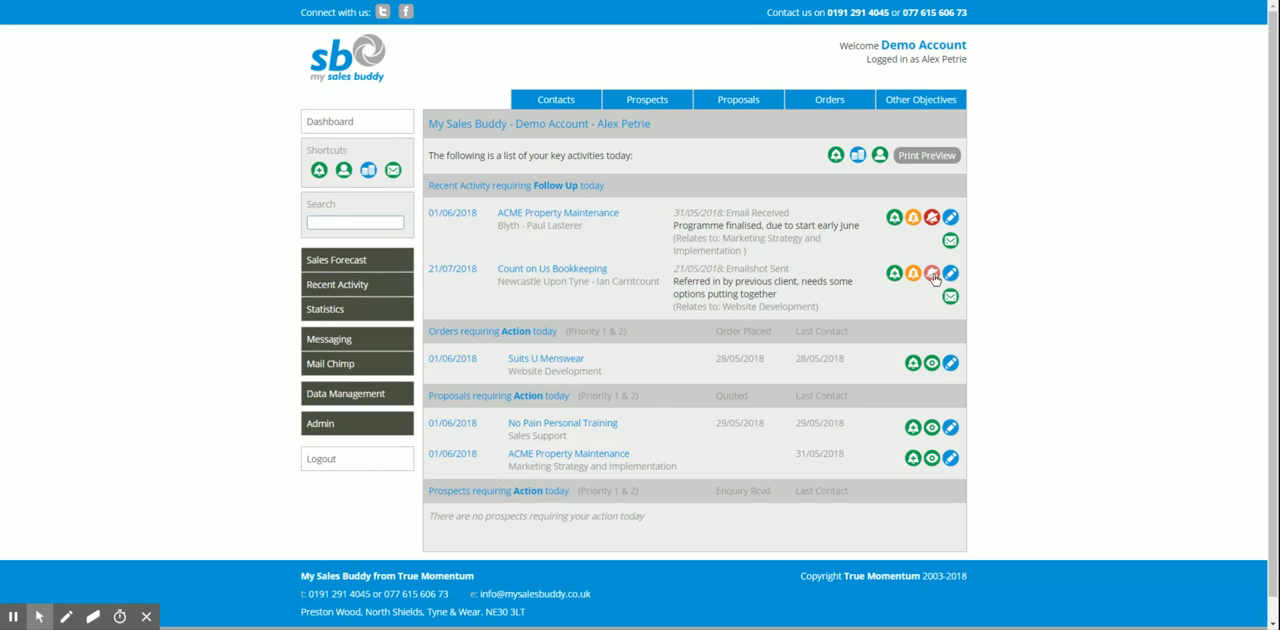
pyautogui.click(931, 272)
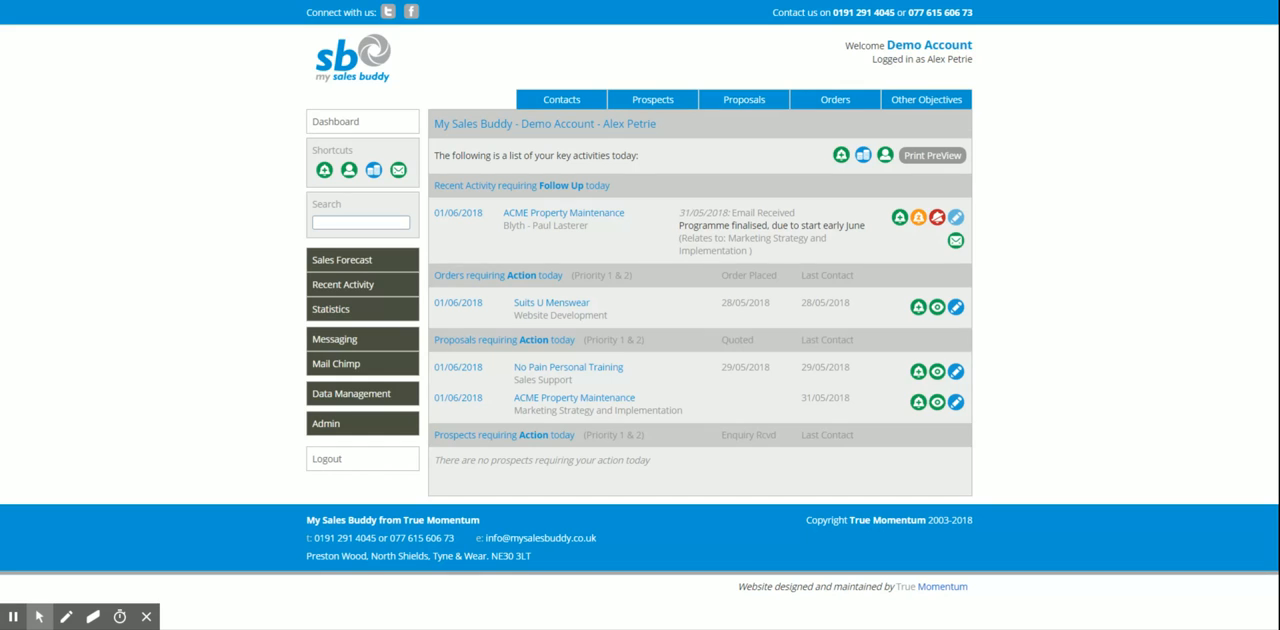
# View the editable details of the ACME Property Maintenance follow-up activity and return to the dashboard
pyautogui.click(956, 217)
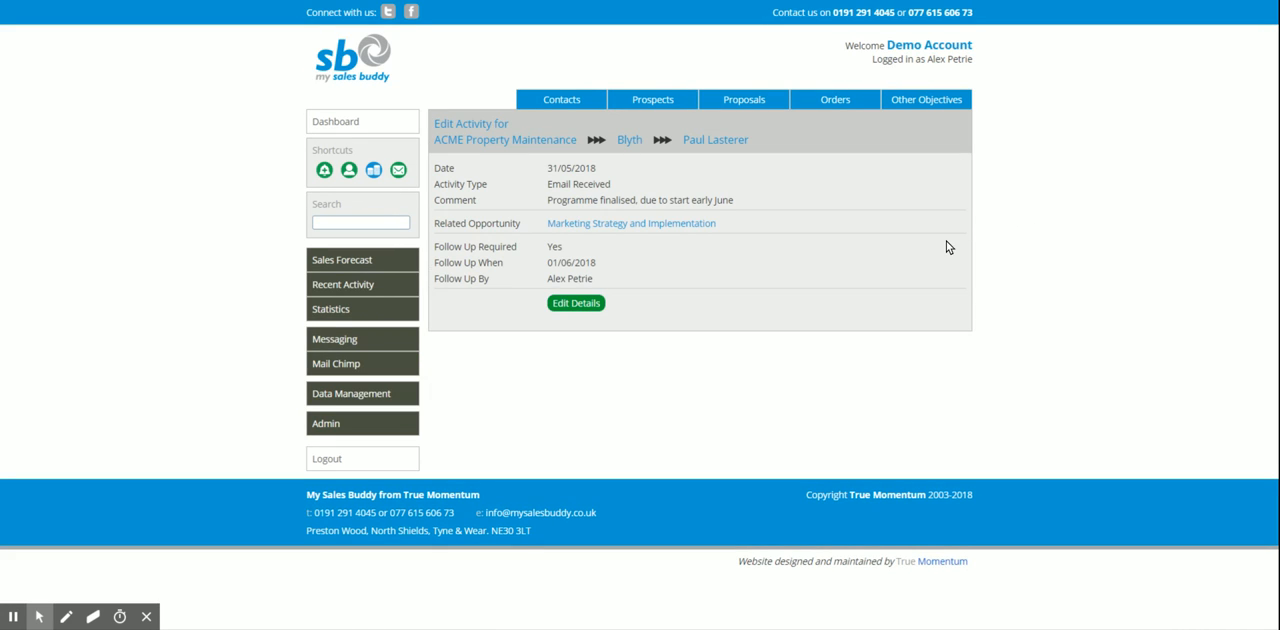
pyautogui.click(587, 302)
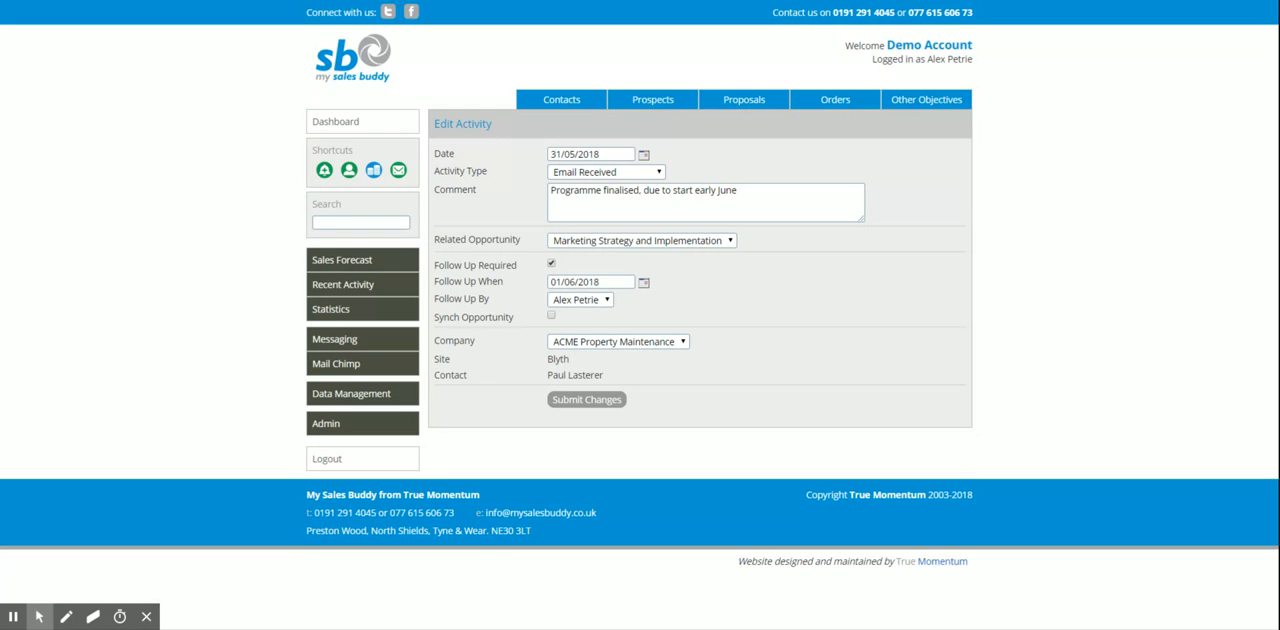
pyautogui.click(375, 127)
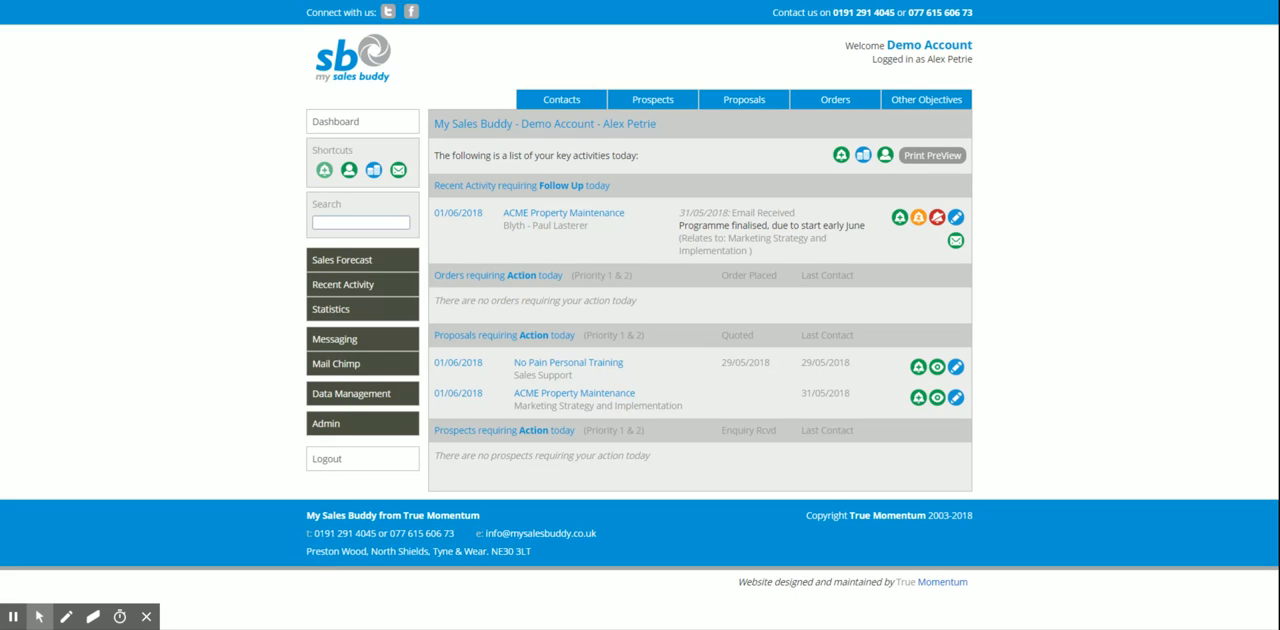
# Start a blank activity log with Add New Contact as the company and mark a follow-up as required
pyautogui.click(324, 171)
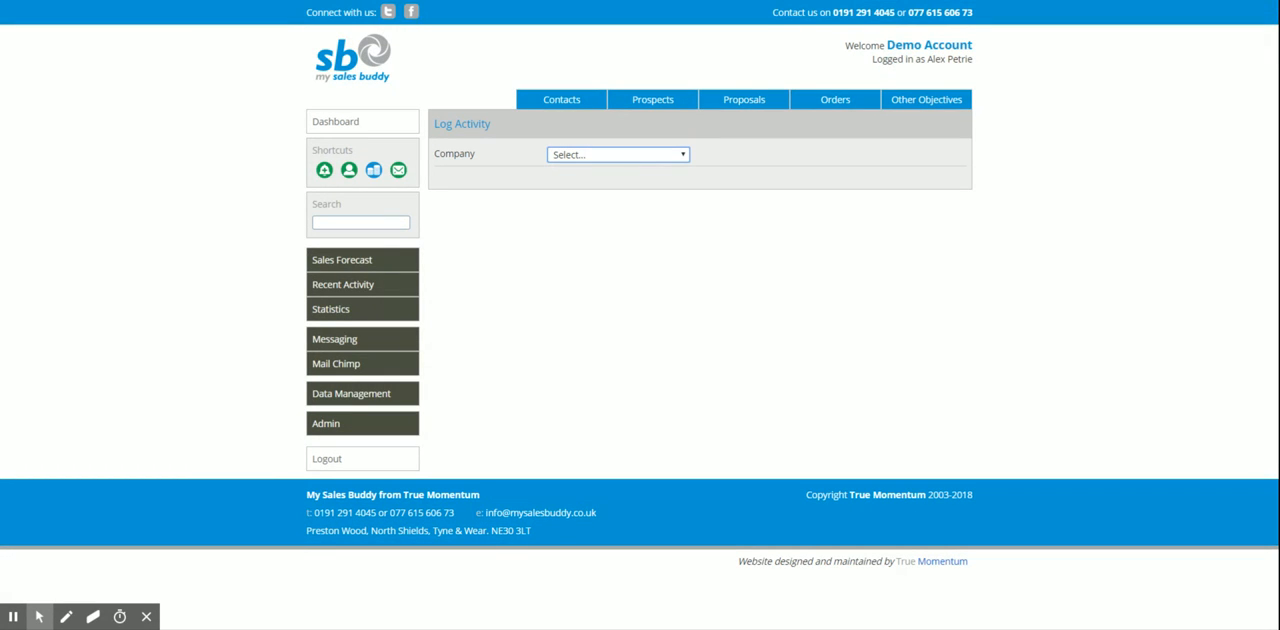
pyautogui.click(631, 203)
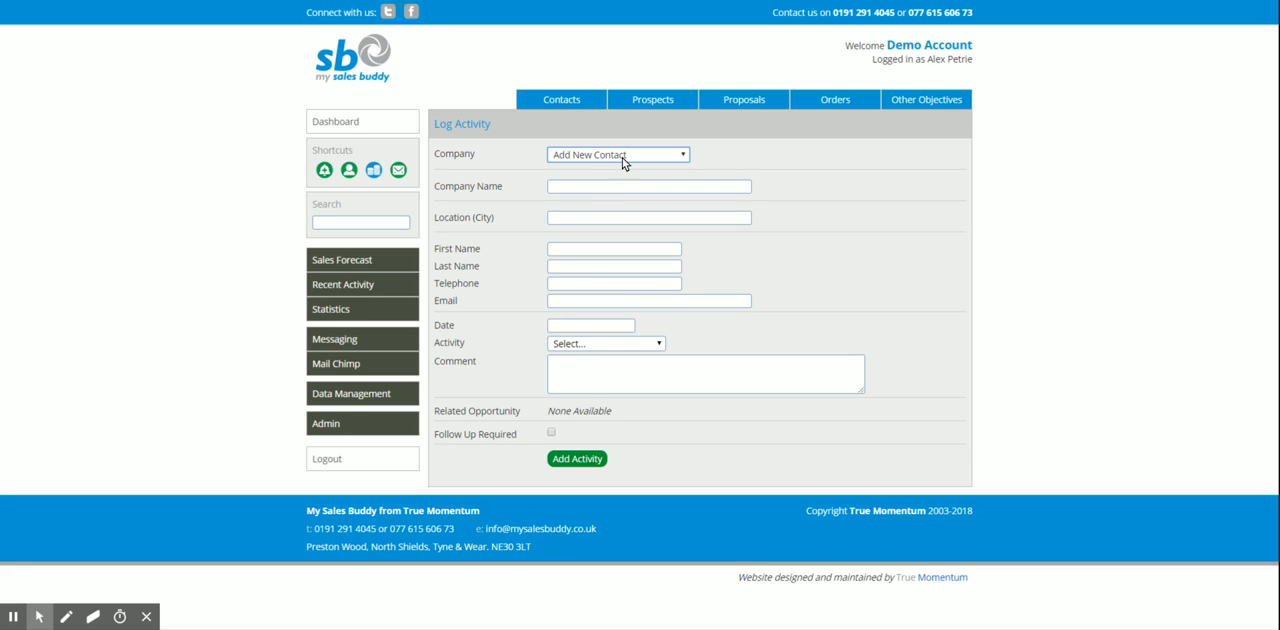
pyautogui.click(551, 432)
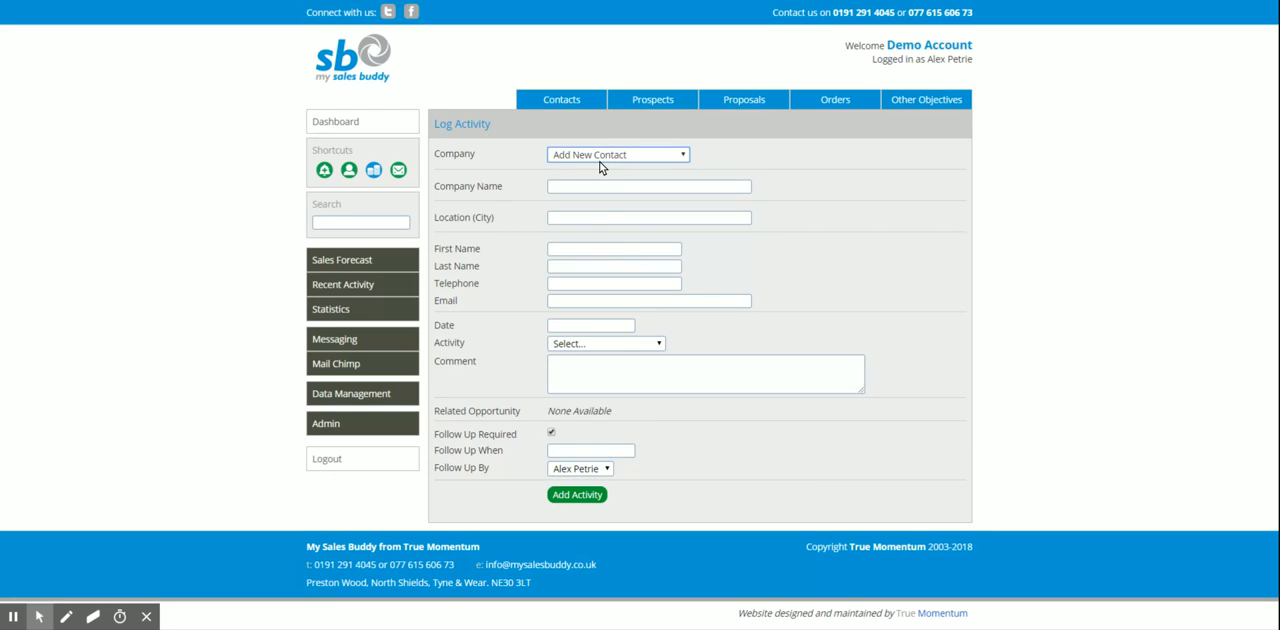
# Switch the activity log to the existing company Count on Us Bookkeeping and mark a follow-up as required
pyautogui.click(711, 280)
pyautogui.click(601, 300)
pyautogui.press('Down')
pyautogui.click(551, 321)
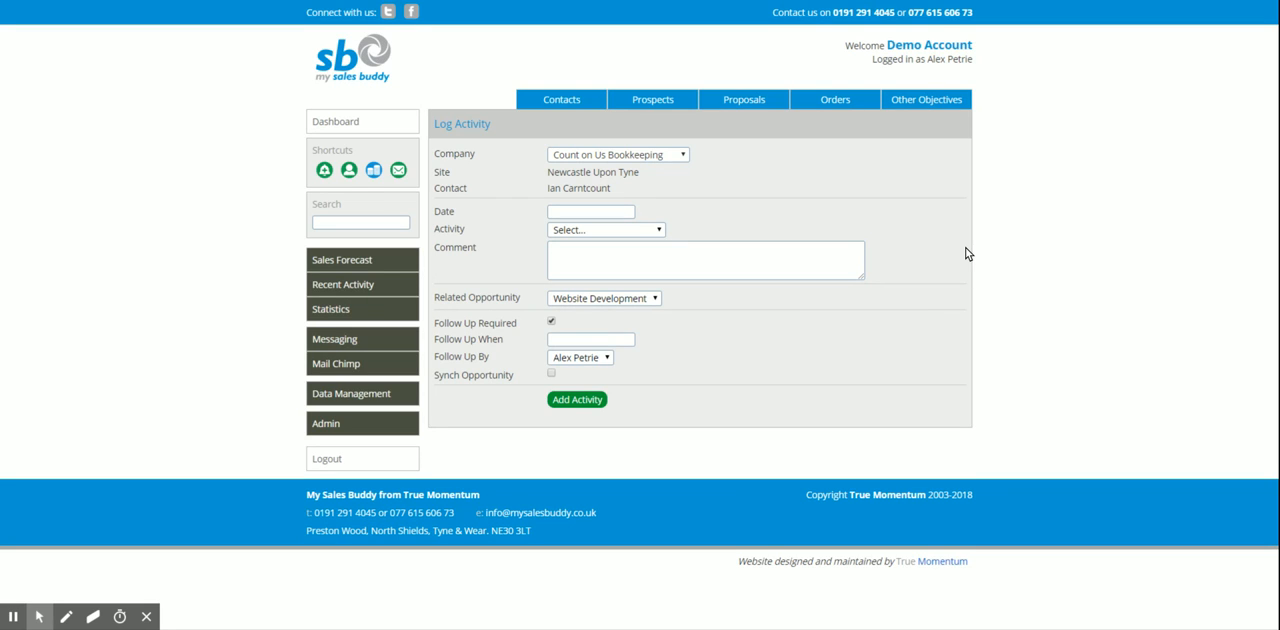
# Open the No Pain Personal Training company record and start an activity log for its Tynemouth site
pyautogui.click(586, 104)
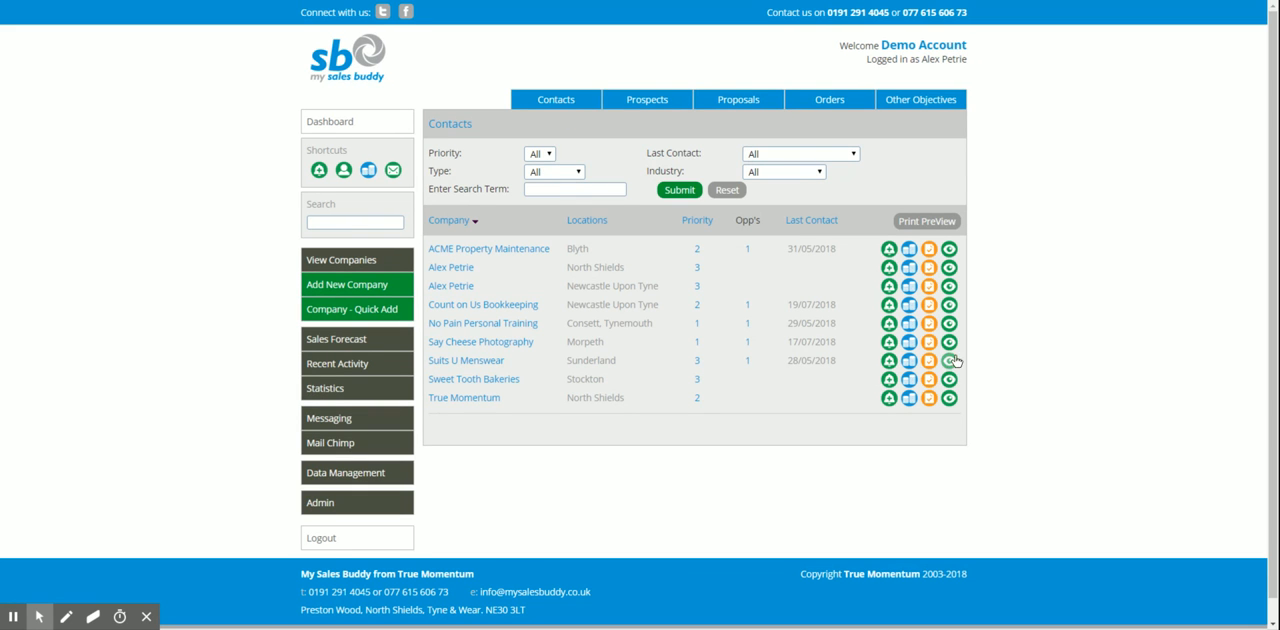
pyautogui.click(949, 325)
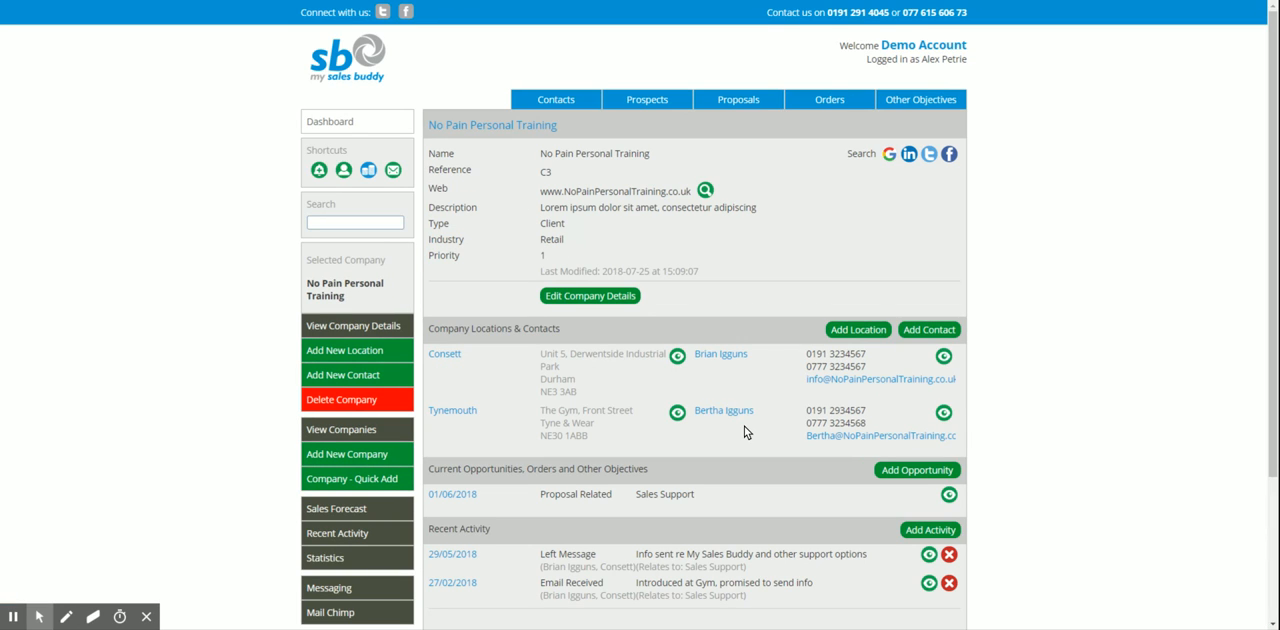
pyautogui.scroll(-3, 744, 426)
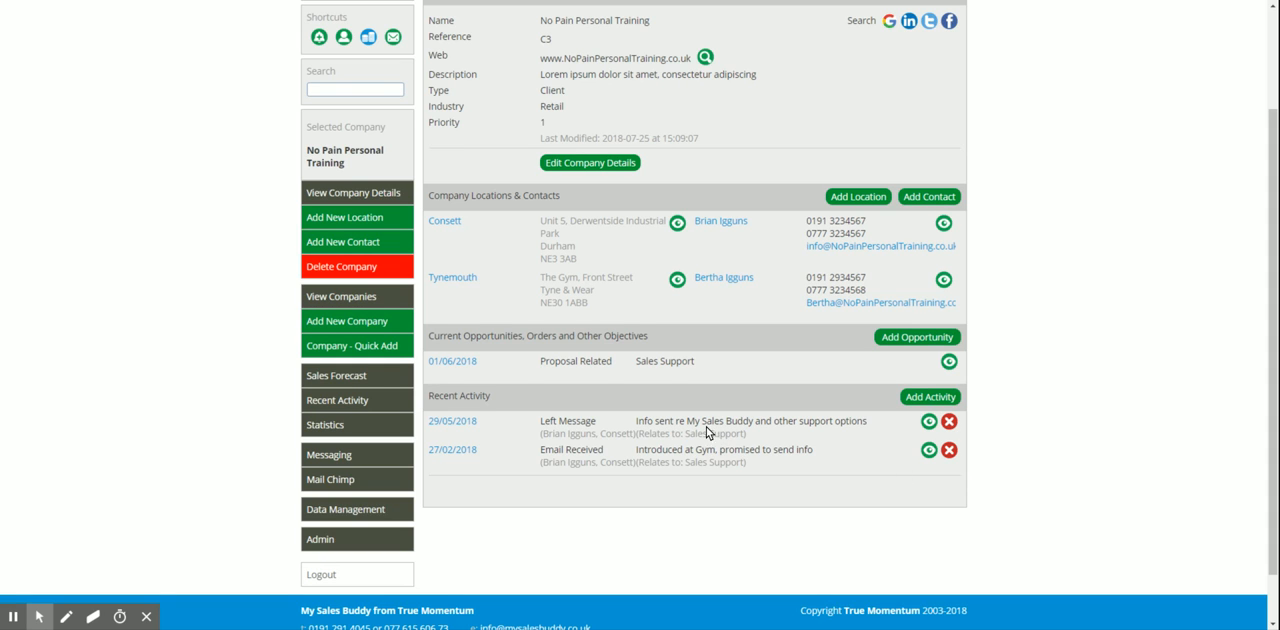
pyautogui.click(921, 398)
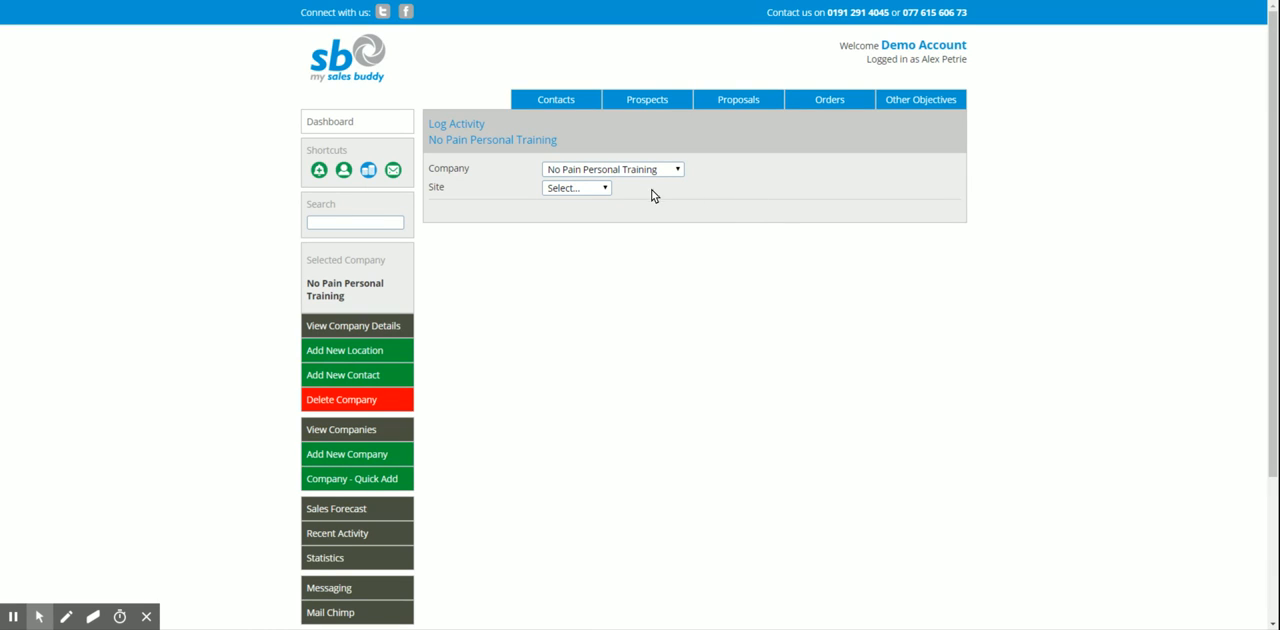
pyautogui.click(590, 189)
pyautogui.click(603, 222)
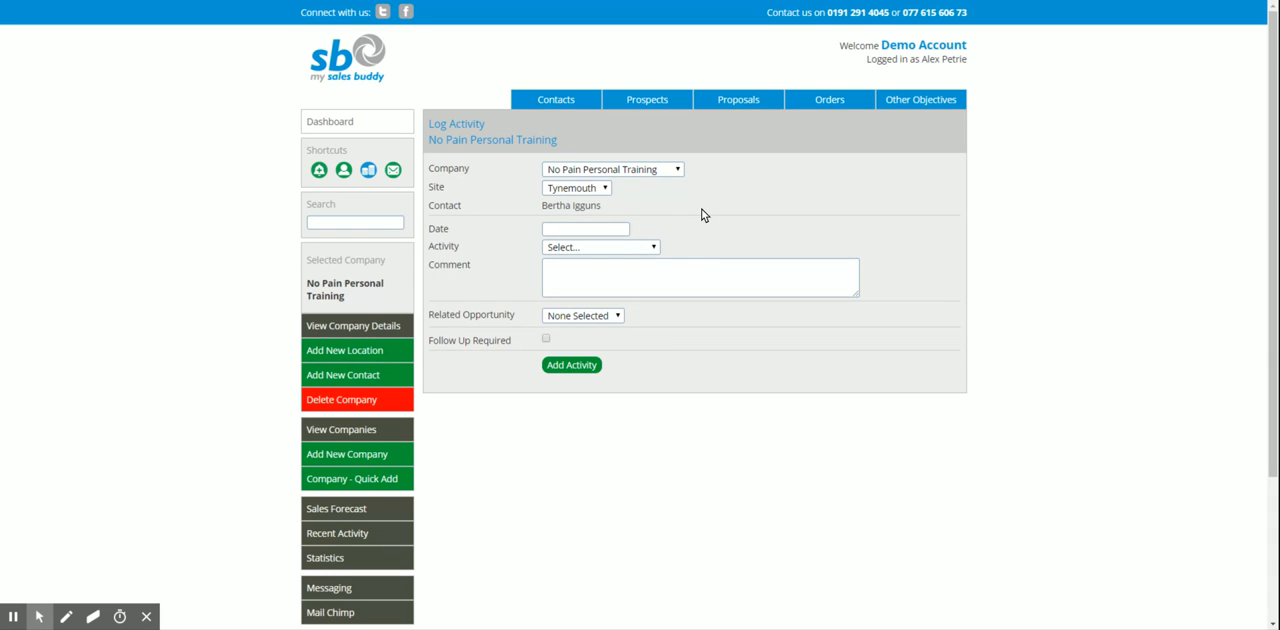
# View the Tynemouth contact and location records of No Pain Personal Training, ending back at the company record
pyautogui.click(515, 143)
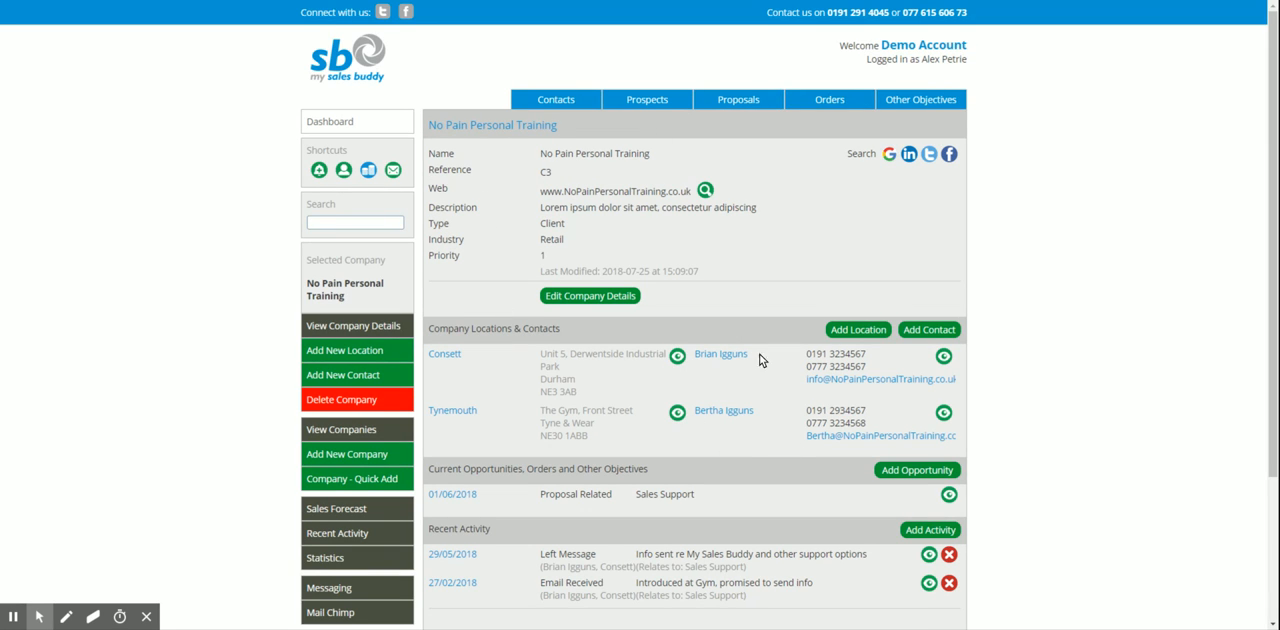
pyautogui.click(735, 413)
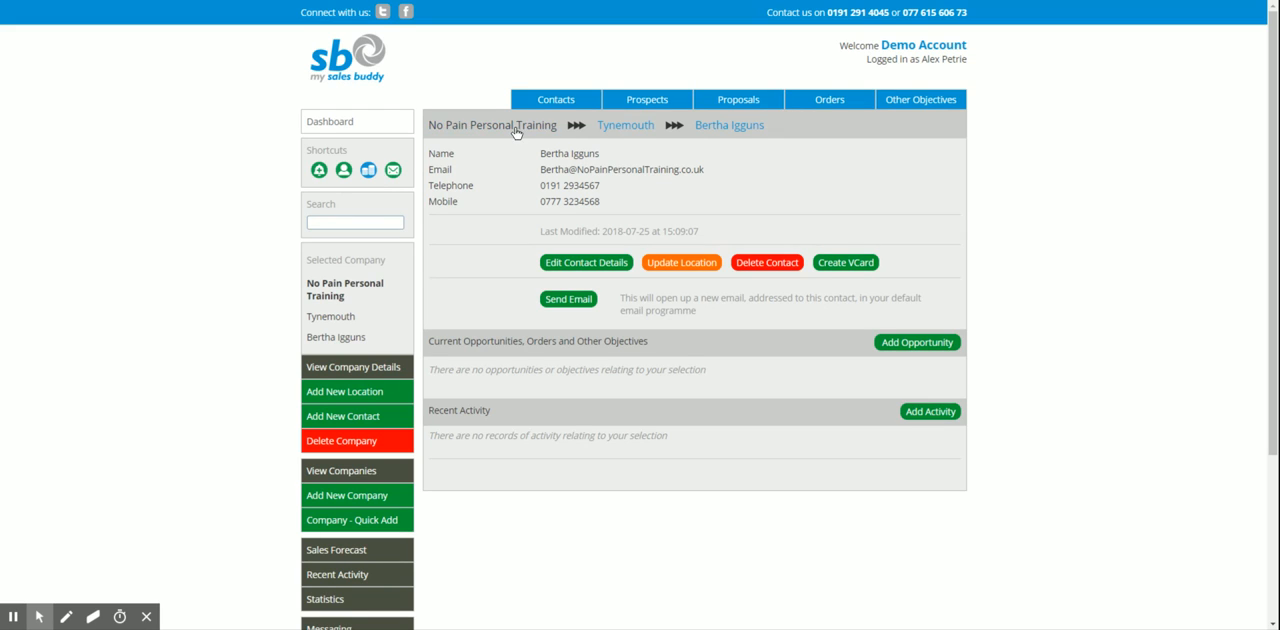
pyautogui.click(609, 126)
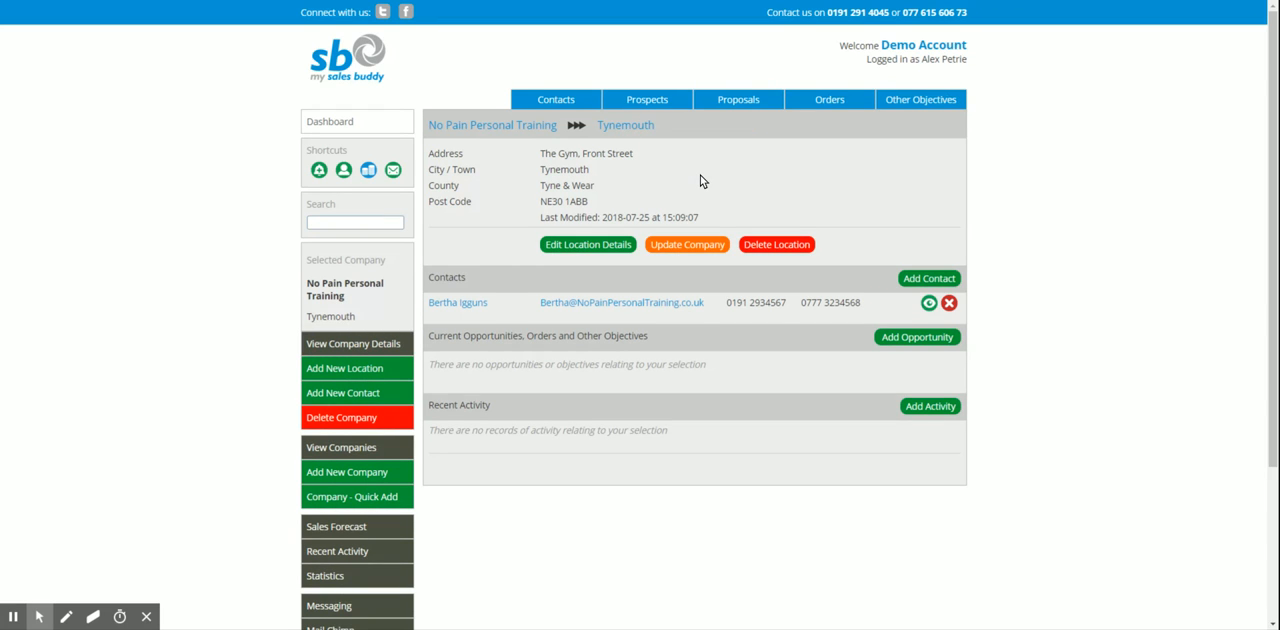
pyautogui.click(514, 127)
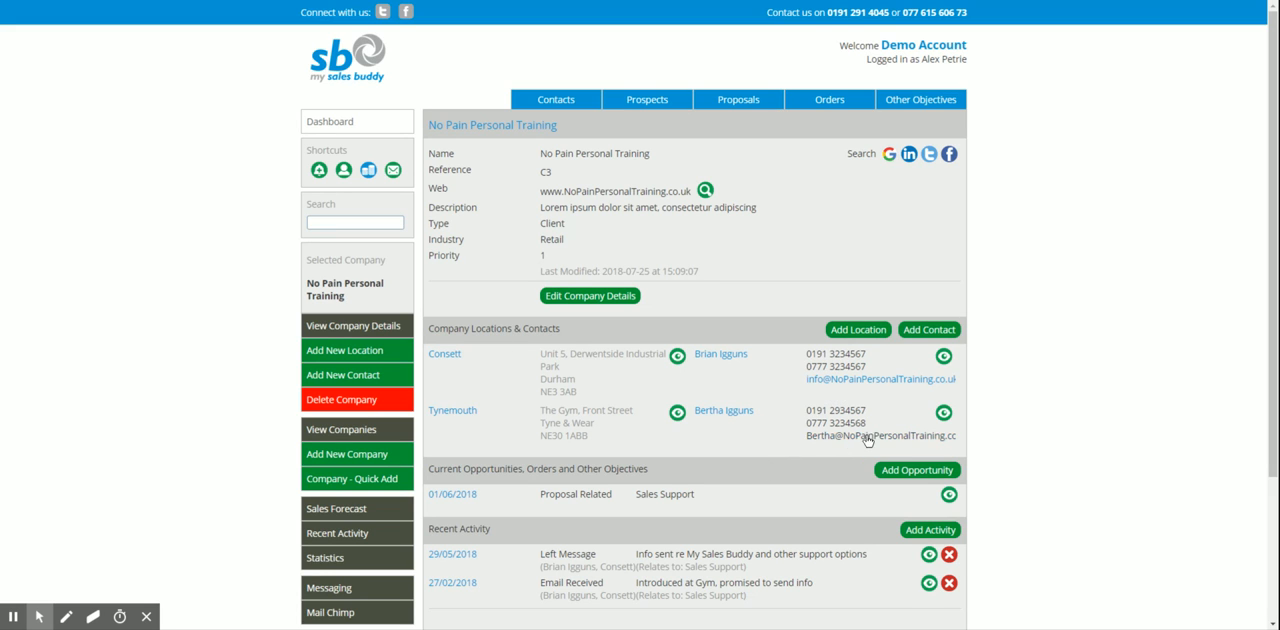
# Open a new activity log from the Tynemouth contact's record at No Pain Personal Training
pyautogui.click(738, 412)
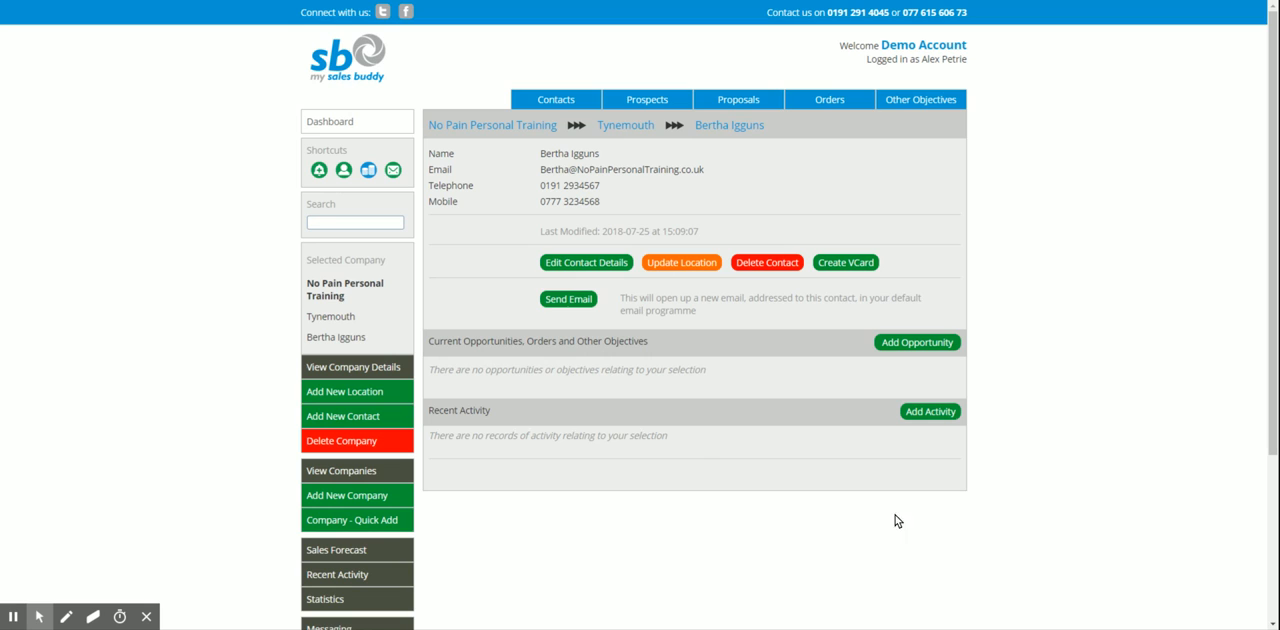
pyautogui.click(930, 411)
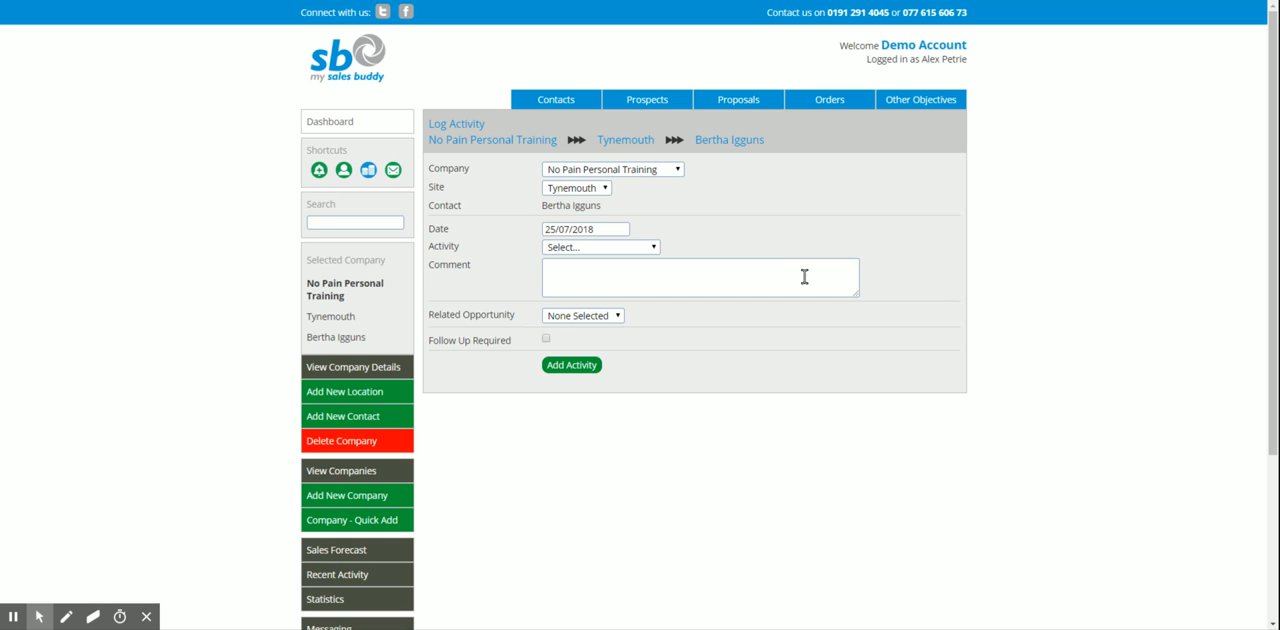
# Open a new activity log from ACME Property Maintenance's Marketing Strategy and Implementation proposal
pyautogui.click(737, 103)
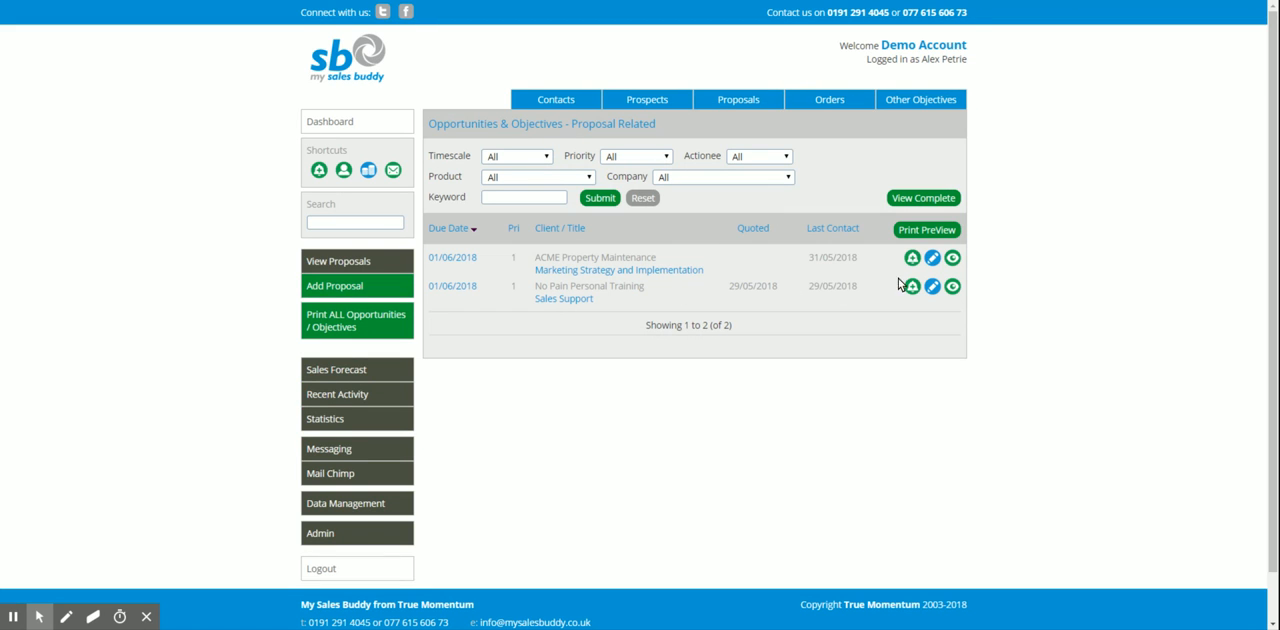
pyautogui.click(951, 259)
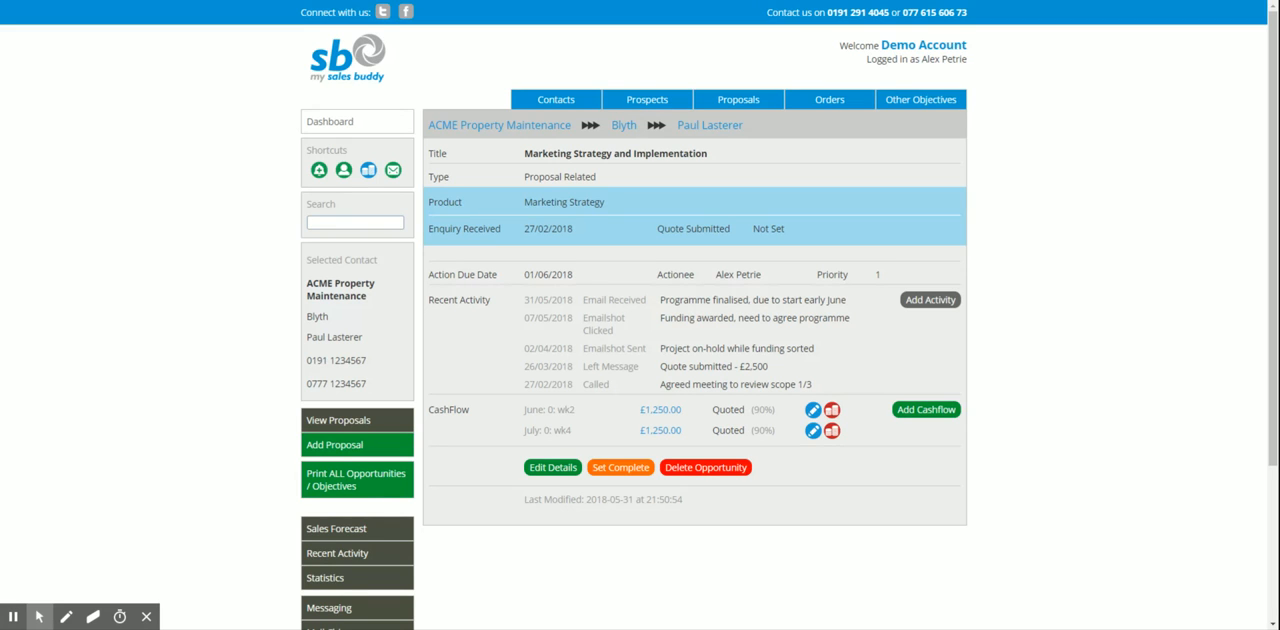
pyautogui.click(930, 299)
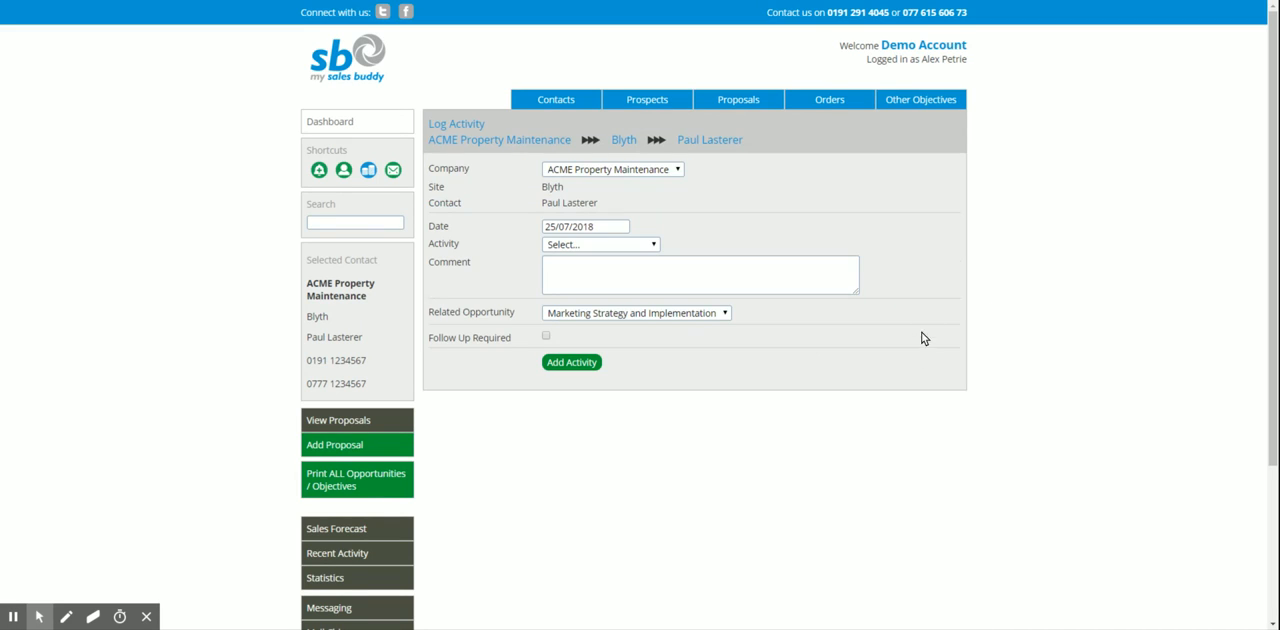